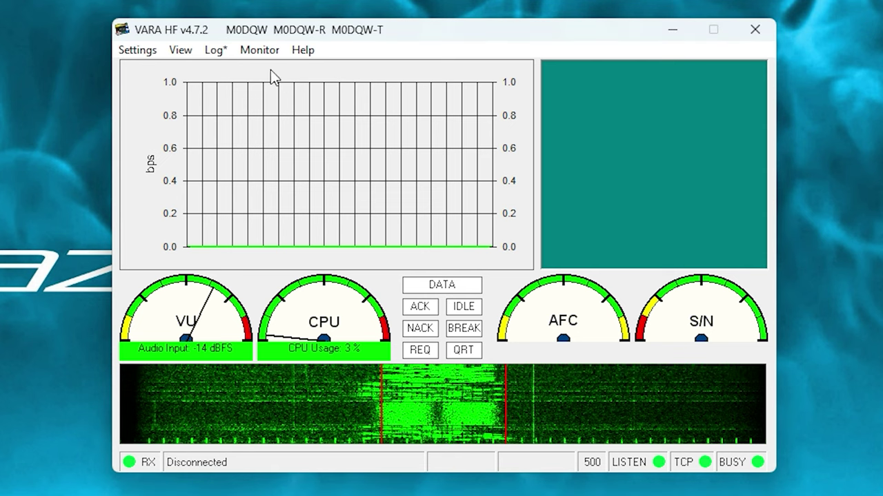
Open the VARA HF modem's settings.
{"action": "left_click", "coordinate": [149, 50]}
{"action": "left_click", "coordinate": [67, 93]}
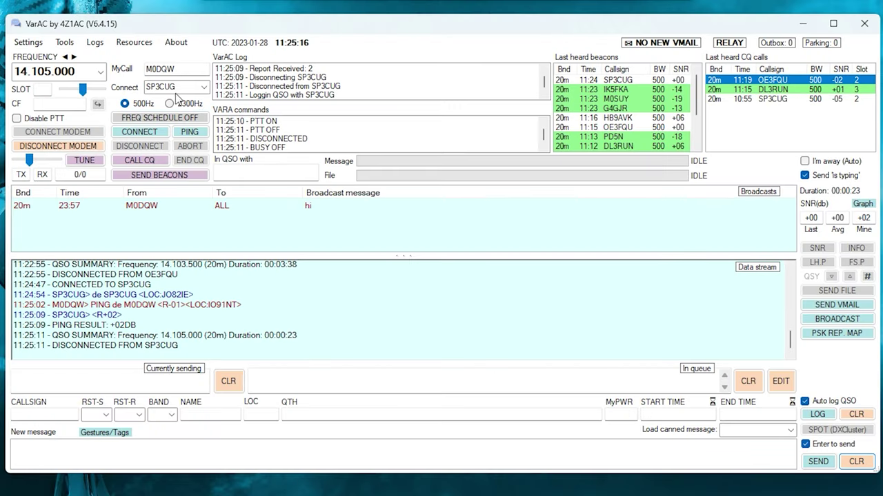
Review the operator's station details in My Information, close them, and open the RIG Control and VARA Configurations.
{"action": "left_click", "coordinate": [28, 42]}
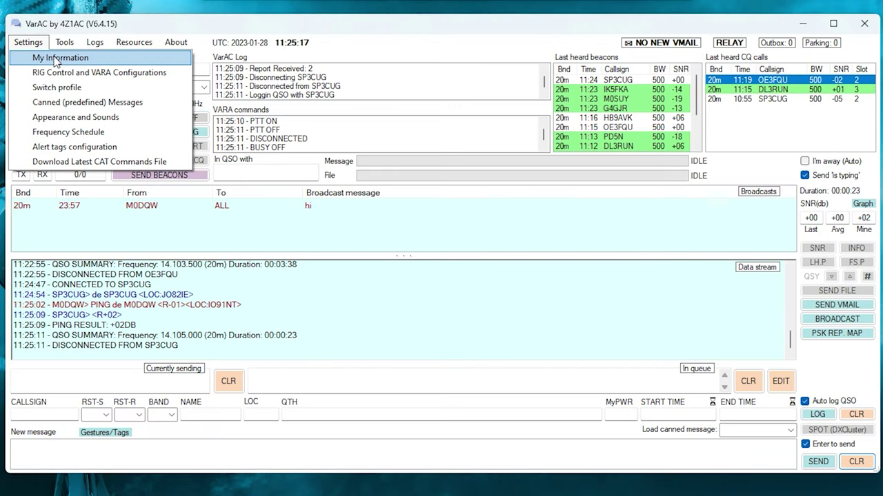
{"action": "left_click", "coordinate": [58, 58]}
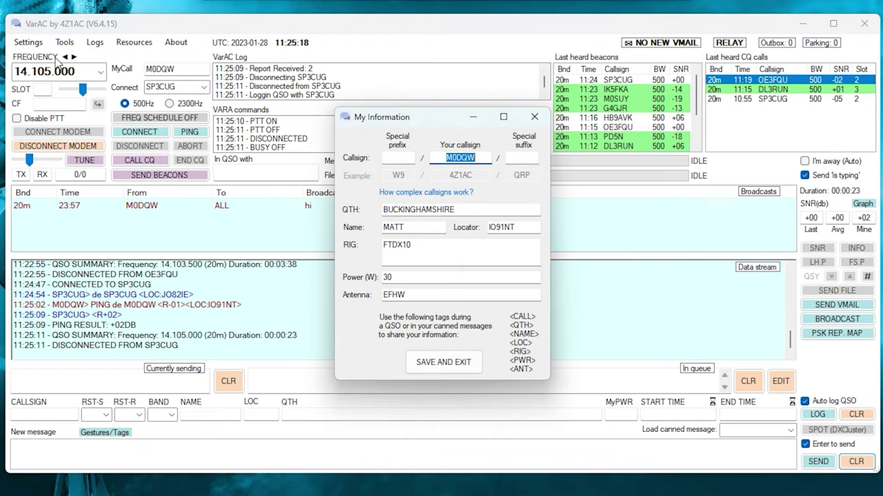
{"action": "left_click", "coordinate": [532, 120]}
{"action": "left_click", "coordinate": [29, 42]}
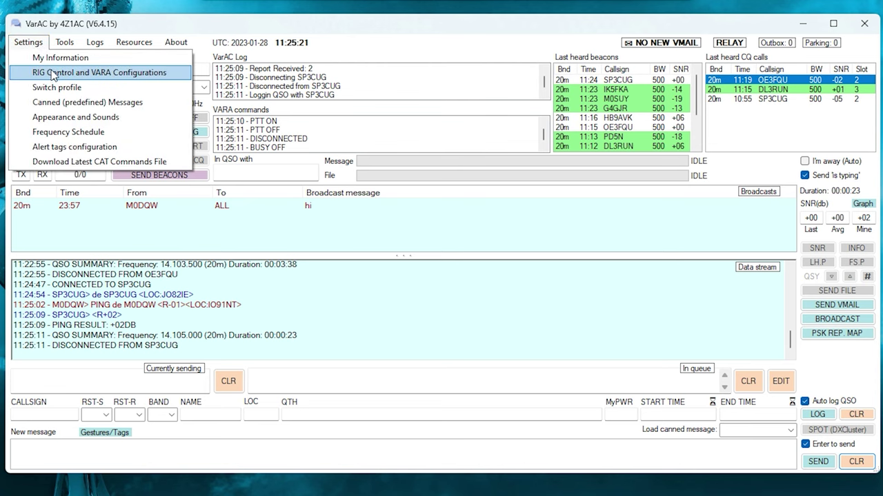
{"action": "left_click", "coordinate": [55, 75]}
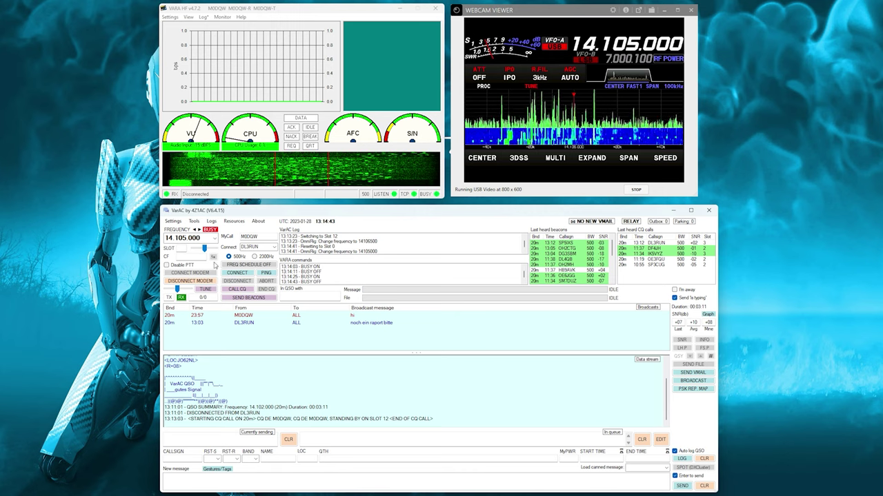
Open the CQ slot selector and check slot 12 on 14.106.500 with the slot sniffer.
{"action": "left_click", "coordinate": [238, 290]}
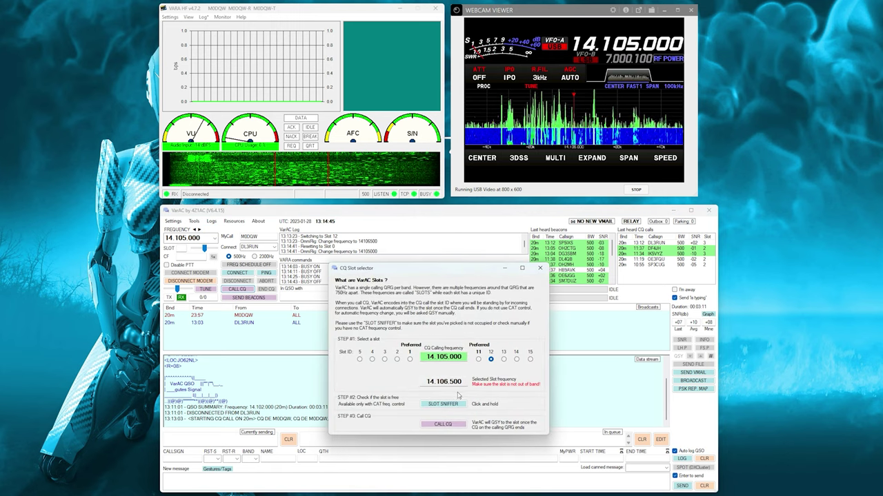
{"action": "left_click", "coordinate": [444, 405]}
{"action": "left_click_drag", "start_coordinate": [444, 407], "coordinate": [445, 407]}
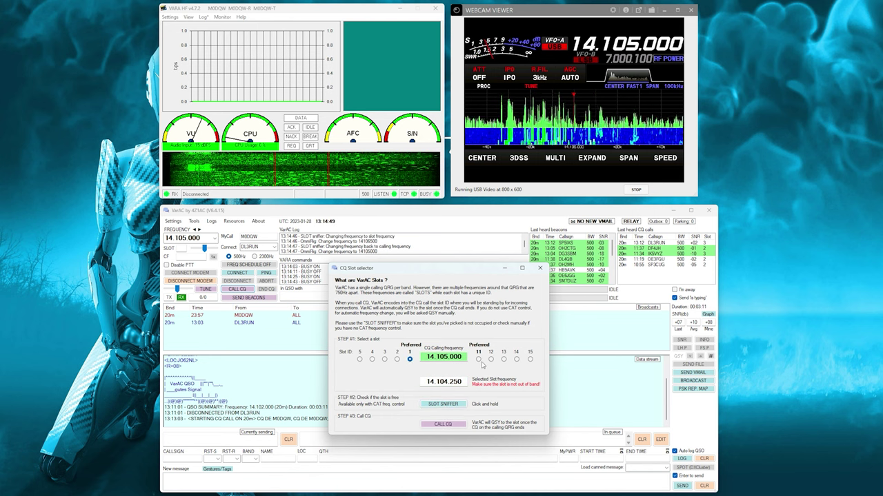
Select slot 11 on 14.105.750, check it with the slot sniffer, and call CQ.
{"action": "left_click", "coordinate": [477, 359]}
{"action": "left_click_drag", "start_coordinate": [445, 407], "coordinate": [445, 409]}
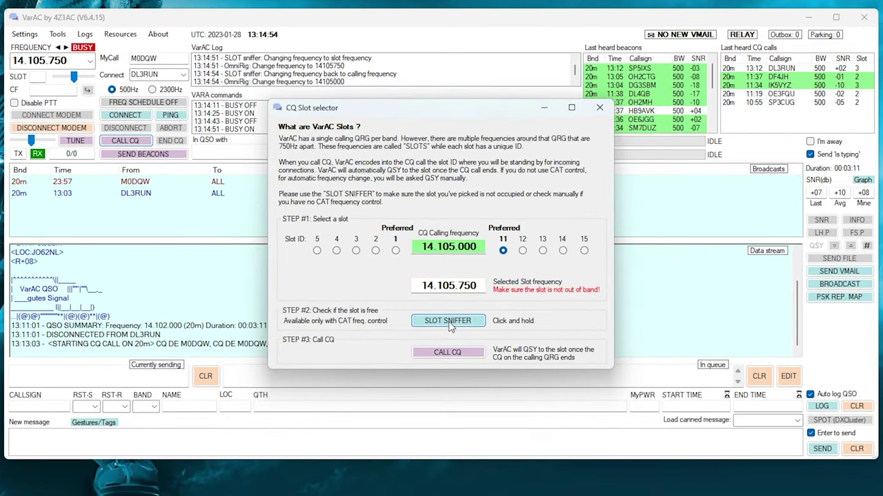
{"action": "left_click_drag", "start_coordinate": [449, 326], "coordinate": [449, 326]}
{"action": "left_click", "coordinate": [447, 351]}
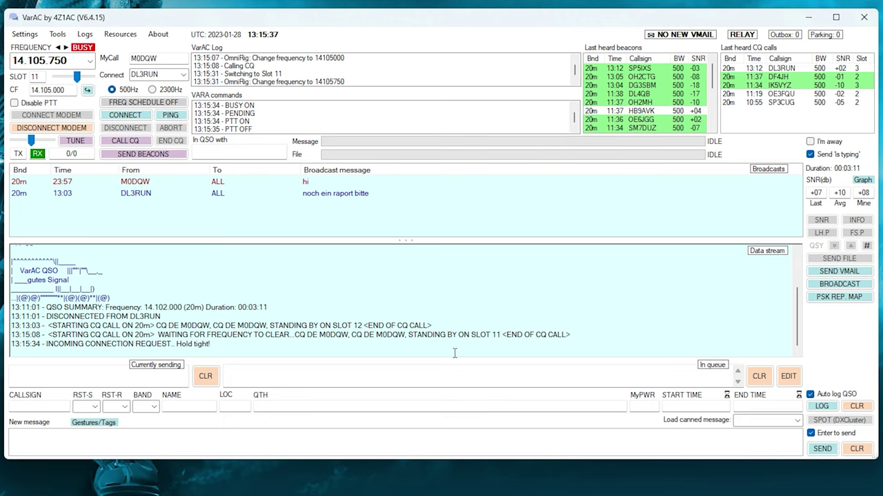
Send the answering station a "Hi OM! How are you today?" greeting with the operator's first name, the UK and the grid locator.
{"action": "left_click", "coordinate": [315, 437]}
{"action": "type", "text": "Hi O"}
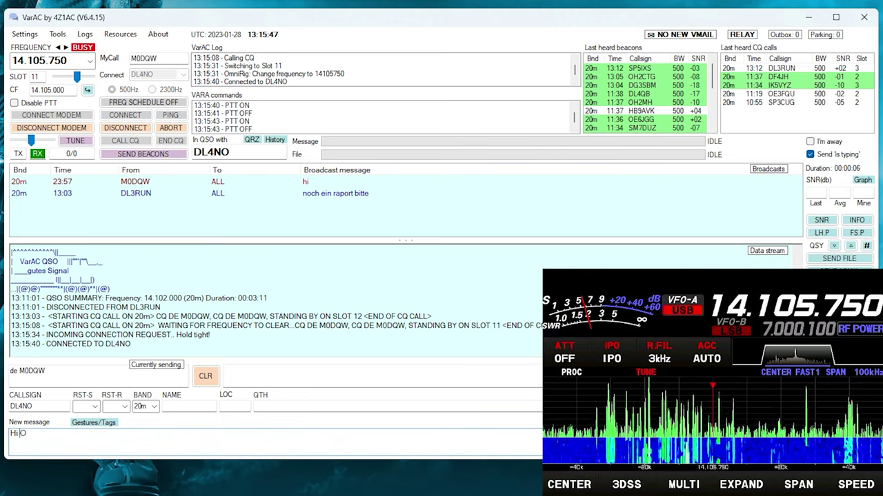
{"action": "type", "text": "M! How are you today? I'm Matt from the UK! IO"}
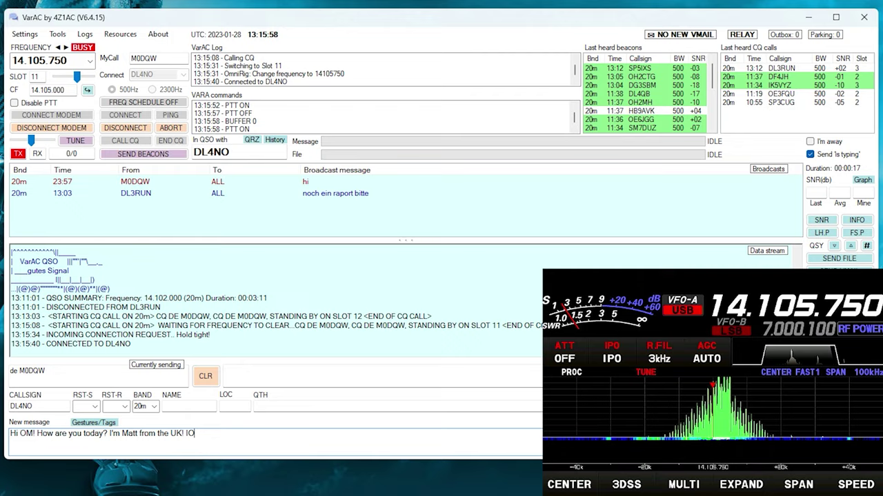
{"action": "type", "text": "91NT!"}
{"action": "key", "text": "Return"}
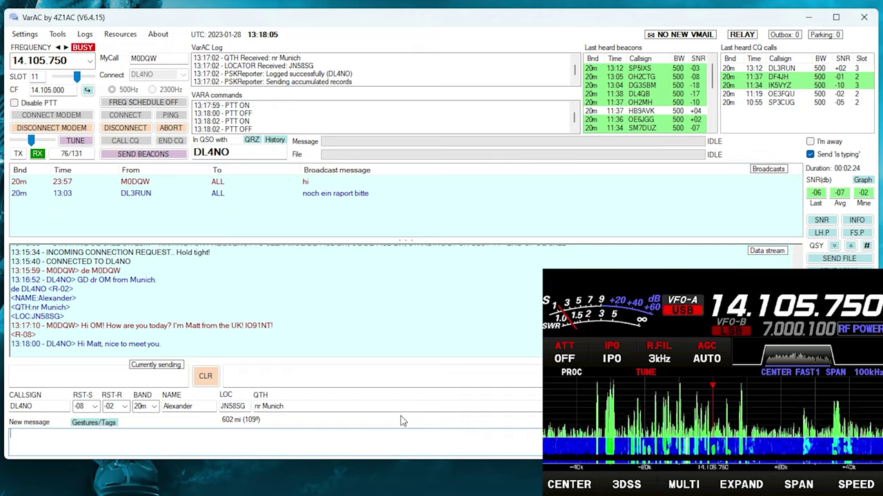
Send the message "This is my first day with VARA HF, I like it! Thanks for QSO! 73".
{"action": "type", "text": "This is my first day with VARA HF."}
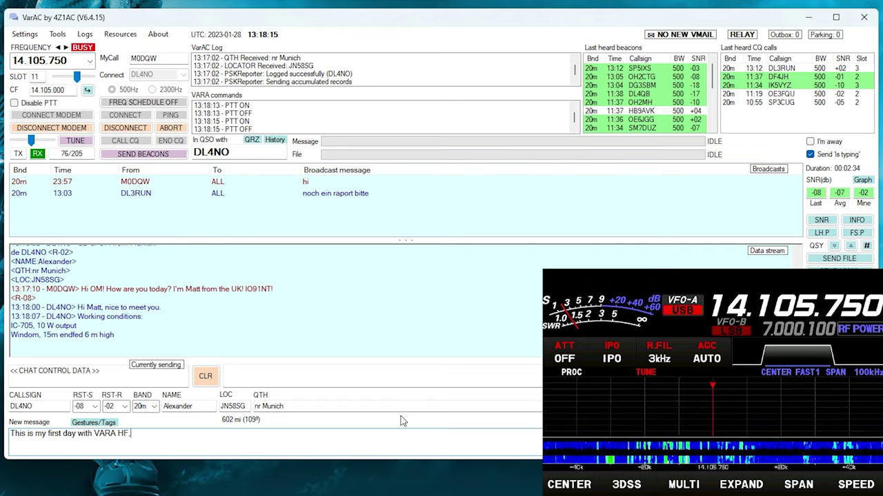
{"action": "type", "text": " I like it! Thanks for QSO! 73"}
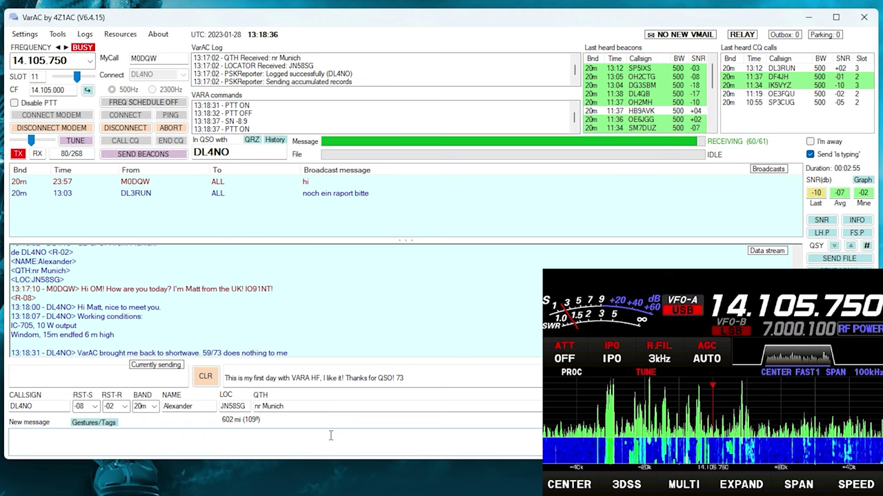
{"action": "key", "text": "Return"}
Send the reply "Oh yes, absolutely, better than FT8! lol".
{"action": "type", "text": "Oh yes, a"}
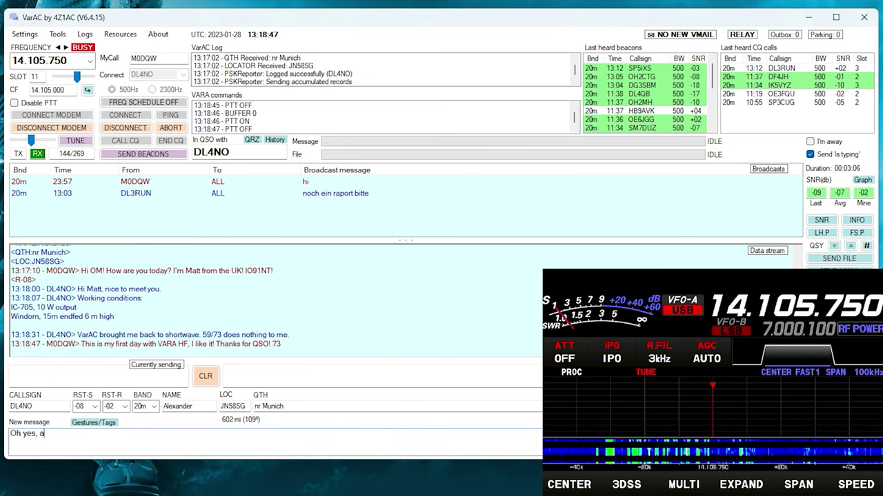
{"action": "type", "text": "bsolutely, better than FT8! lol"}
{"action": "key", "text": "Return"}
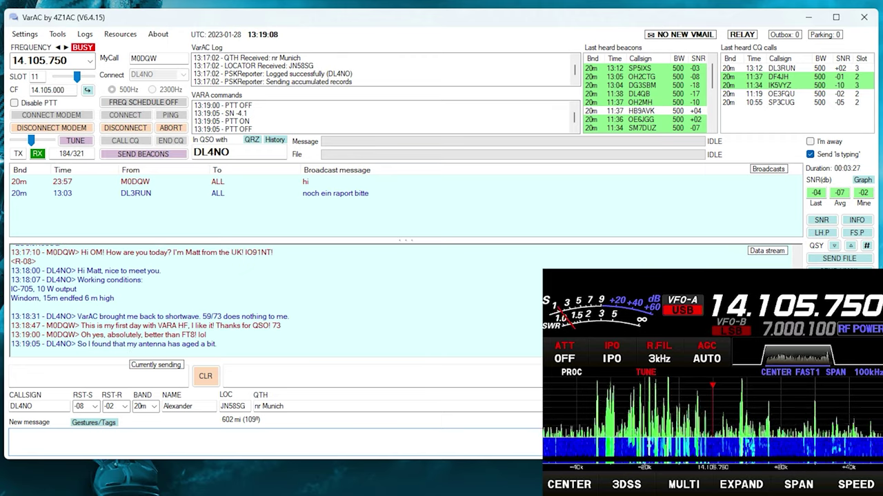
Send two messages: "ITs working well for 10 Watts!" and "I am also using EFHW with 49:1".
{"action": "type", "text": "ITs working well for 10 Watts!"}
{"action": "key", "text": "Return"}
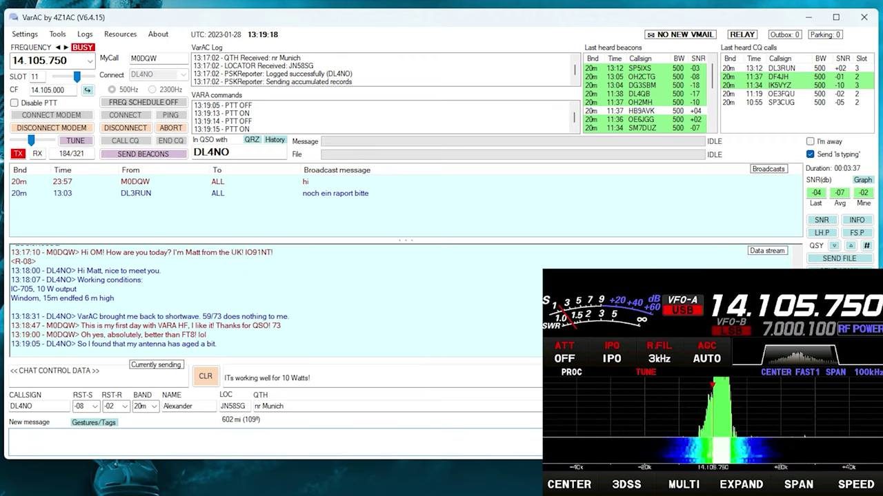
{"action": "type", "text": "I am also using EFHW with 49:1"}
{"action": "key", "text": "Return"}
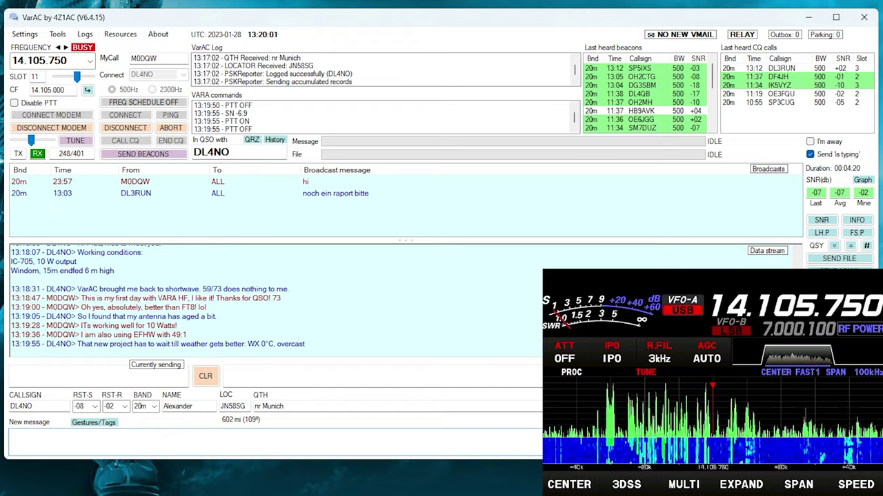
Send a message saying it's 6 C today but very cold at night, asking if 20 by day and 40 at night suits VARA best.
{"action": "type", "text": "It's 6 d"}
{"action": "key", "text": "BackSpace"}
{"action": "type", "text": "C here"}
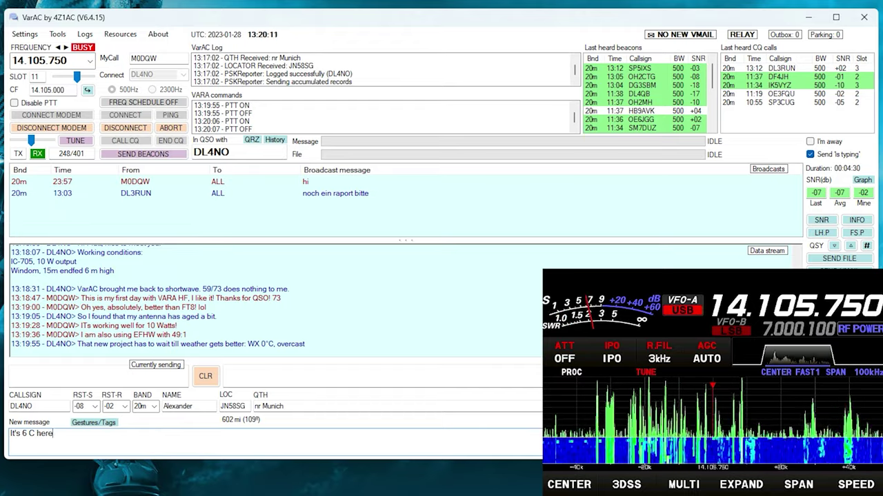
{"action": "type", "text": " today, but at night it gets very cold."}
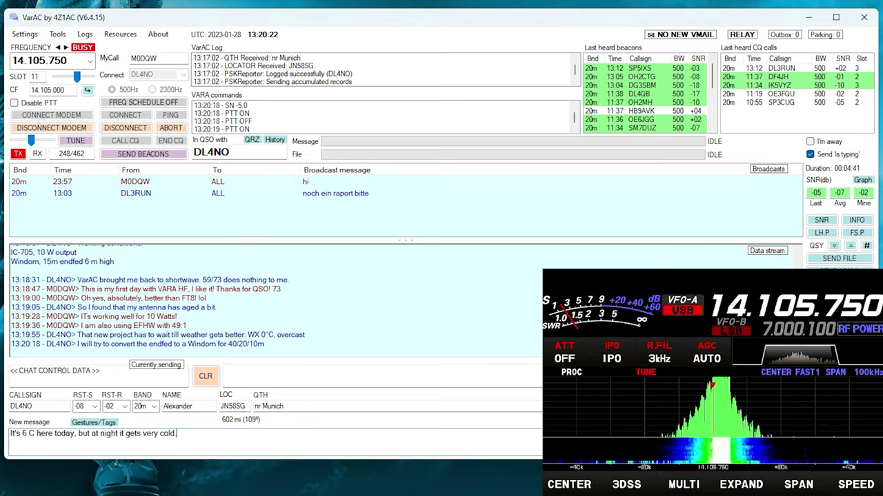
{"action": "type", "text": " What is the best band for VARA?"}
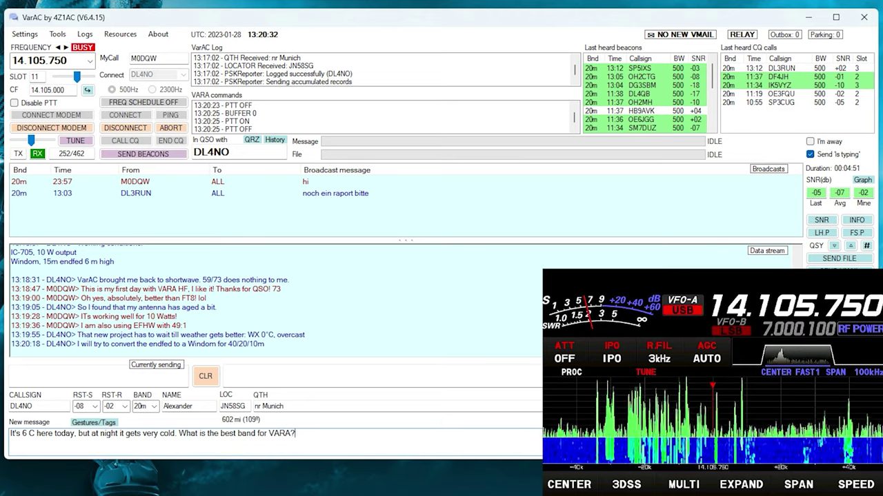
{"action": "type", "text": " 20 during the day and then 40 at night do you think?"}
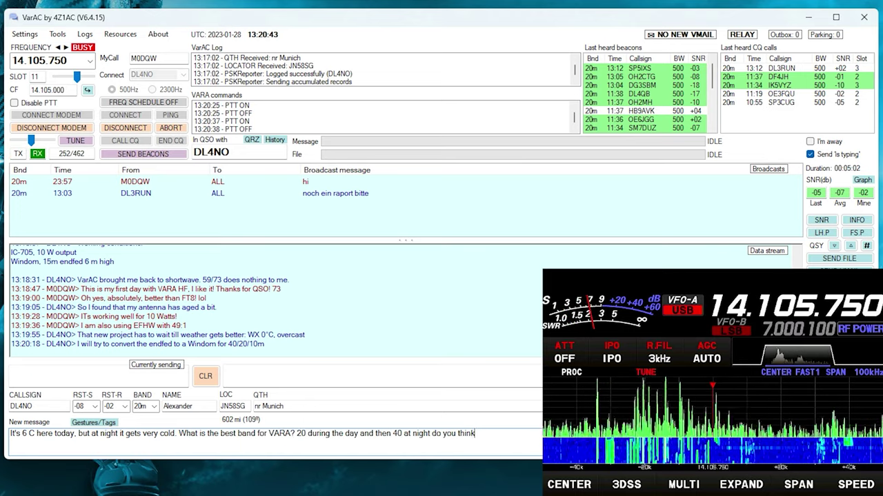
{"action": "key", "text": "Return"}
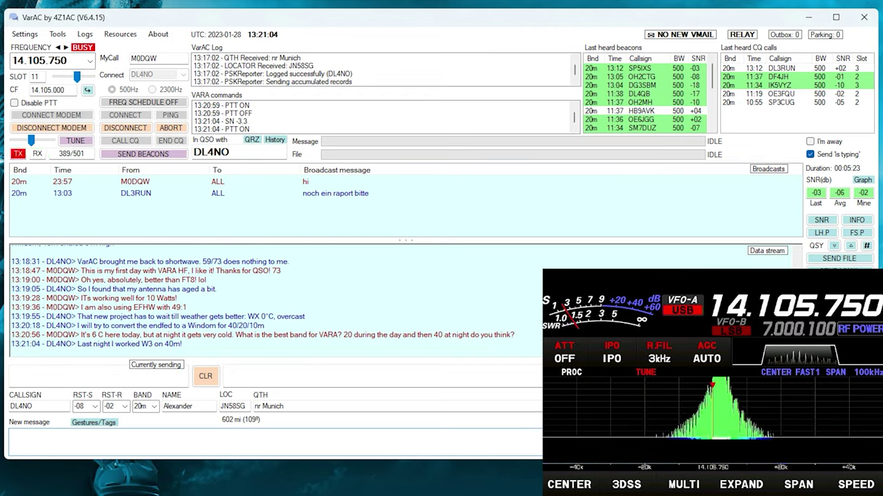
Send the reply "Very good! I will try 40m tonight then! :-)".
{"action": "type", "text": "Very good"}
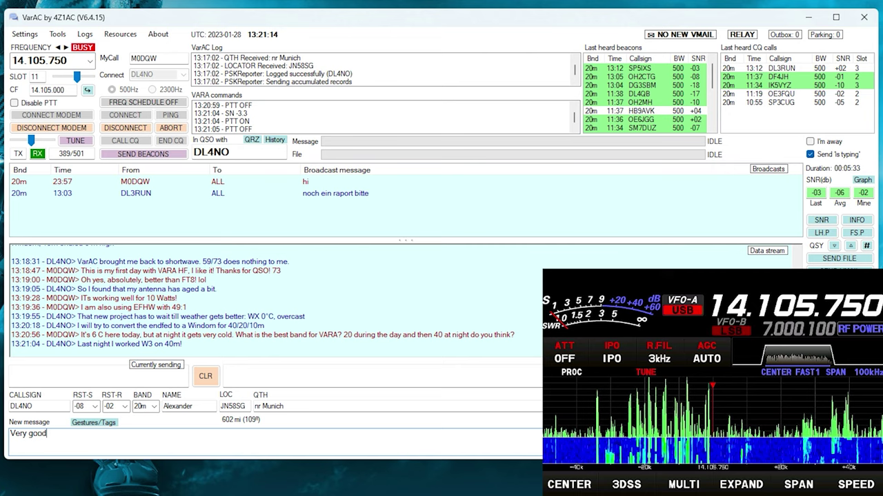
{"action": "type", "text": "! I will try 40m tonight then! :-)"}
{"action": "key", "text": "Return"}
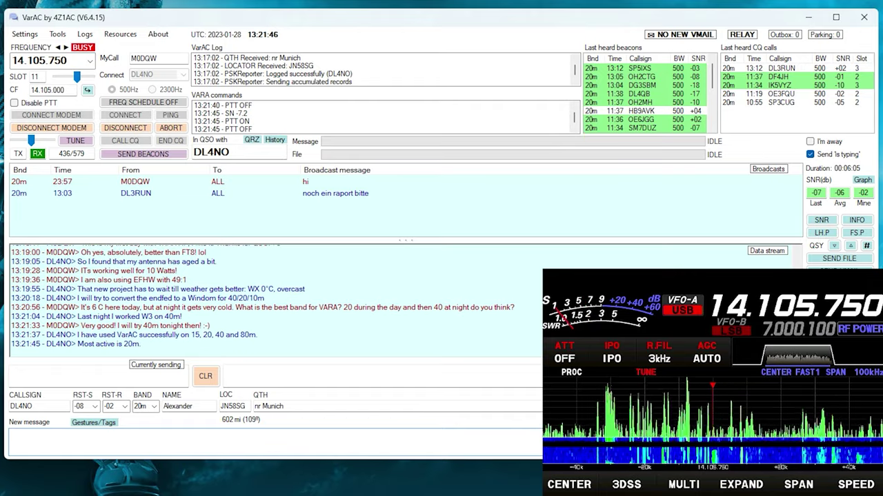
Send a closing message praising the software, giving thanks for the QSO, mentioning coffee time and ending with "Hope to catch you again".
{"action": "type", "text": "I'm just learning the software, it"}
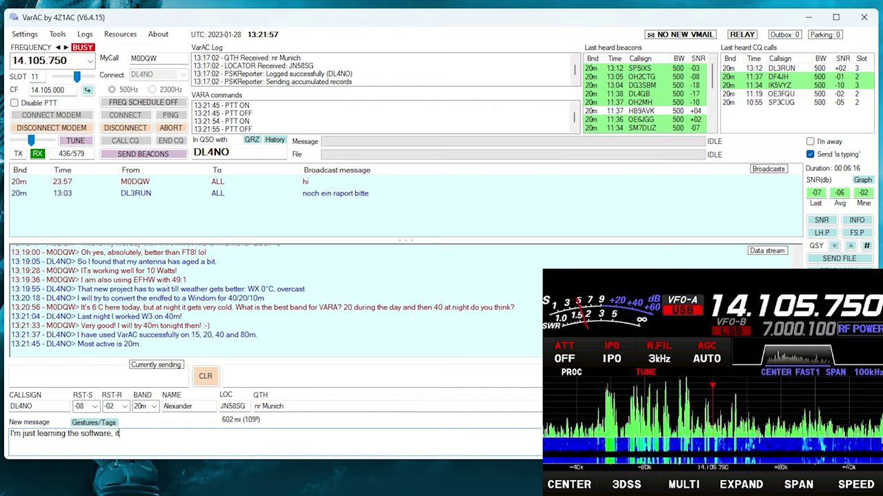
{"action": "type", "text": "s very good. Thank you for the QSO, it's time for some coffee now :-) Hope to catch you again"}
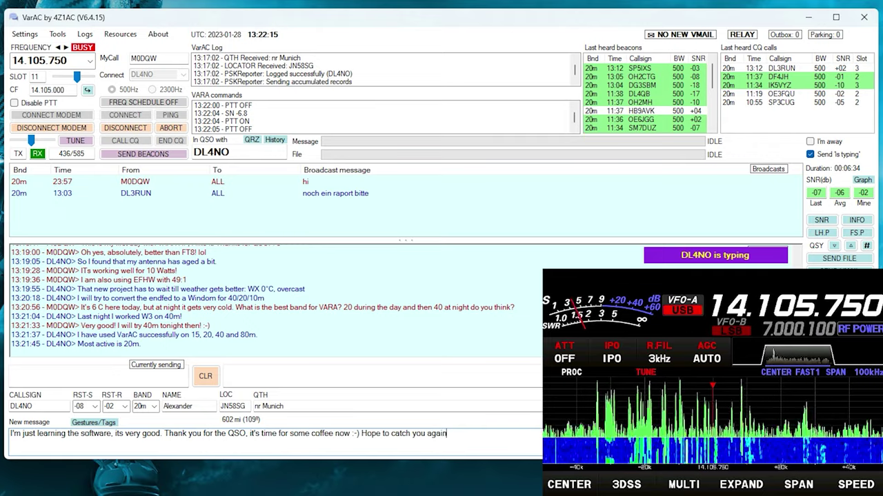
{"action": "key", "text": "Return"}
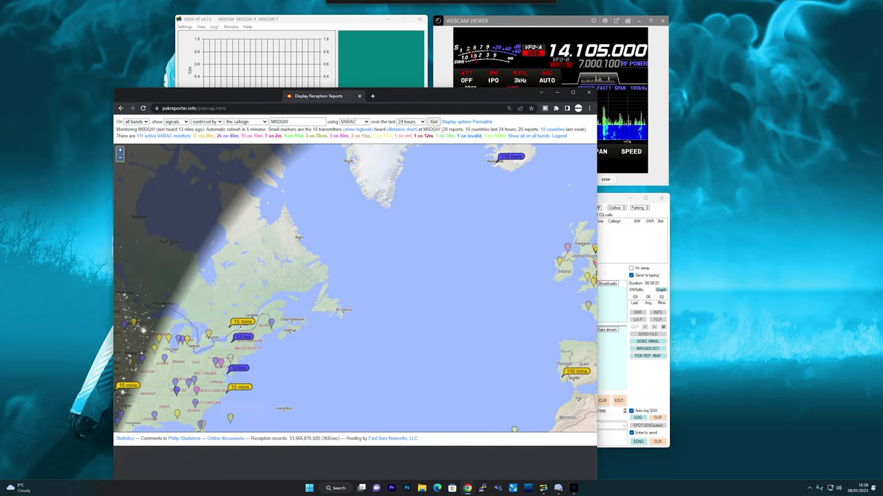
Maximize the PSK Reporter map and examine where the station's VARAC signals were received across the Americas, Europe and beyond.
{"action": "left_click_drag", "start_coordinate": [275, 90], "coordinate": [441, 1]}
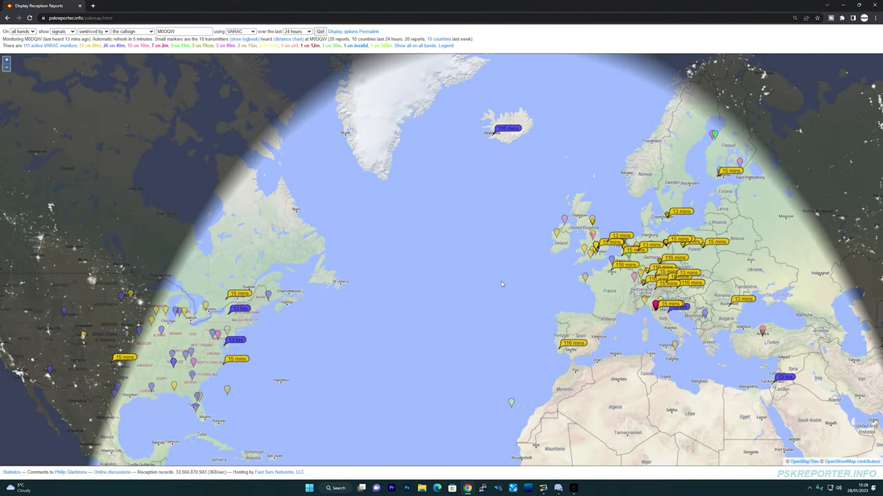
{"action": "left_click_drag", "start_coordinate": [501, 281], "coordinate": [510, 236]}
{"action": "scroll", "coordinate": [511, 234], "scroll_direction": "down", "scroll_amount": 1}
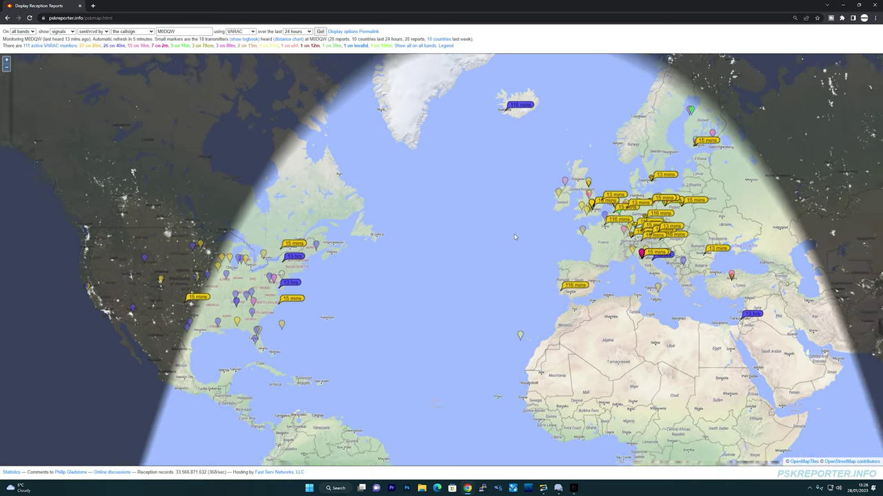
{"action": "scroll", "coordinate": [514, 236], "scroll_direction": "down", "scroll_amount": 3}
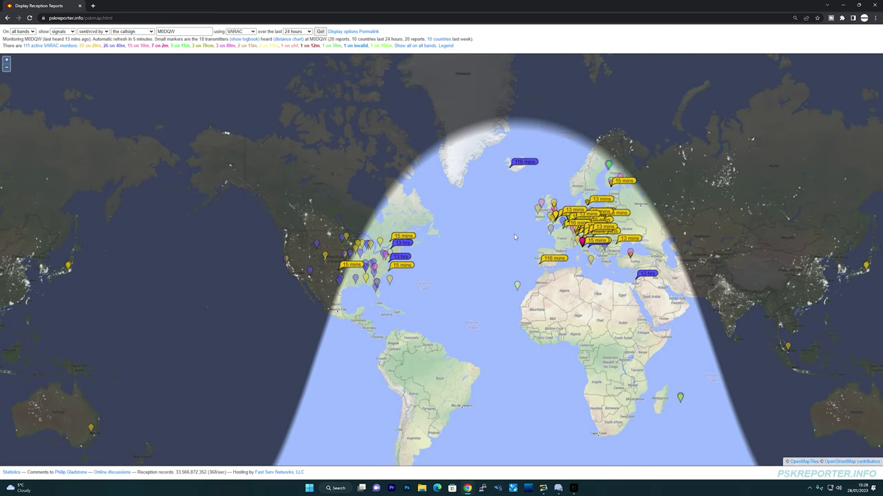
{"action": "left_click_drag", "start_coordinate": [513, 233], "coordinate": [455, 228]}
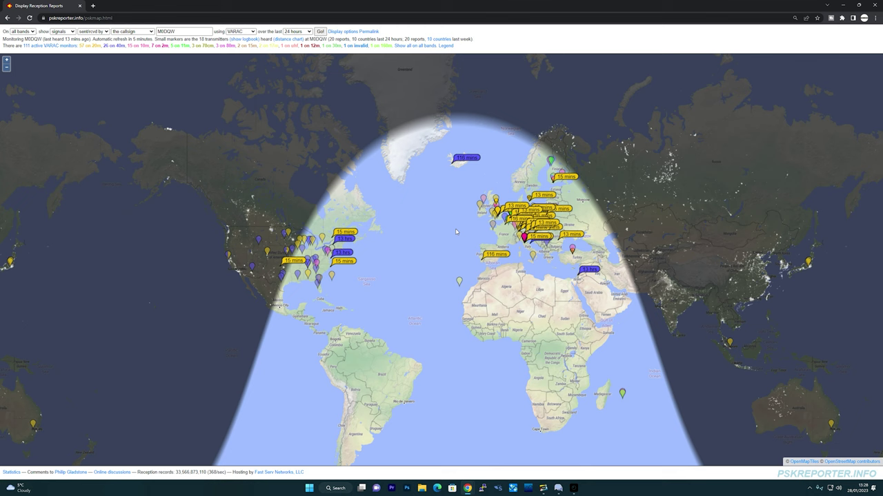
{"action": "scroll", "coordinate": [456, 232], "scroll_direction": "up", "scroll_amount": 2}
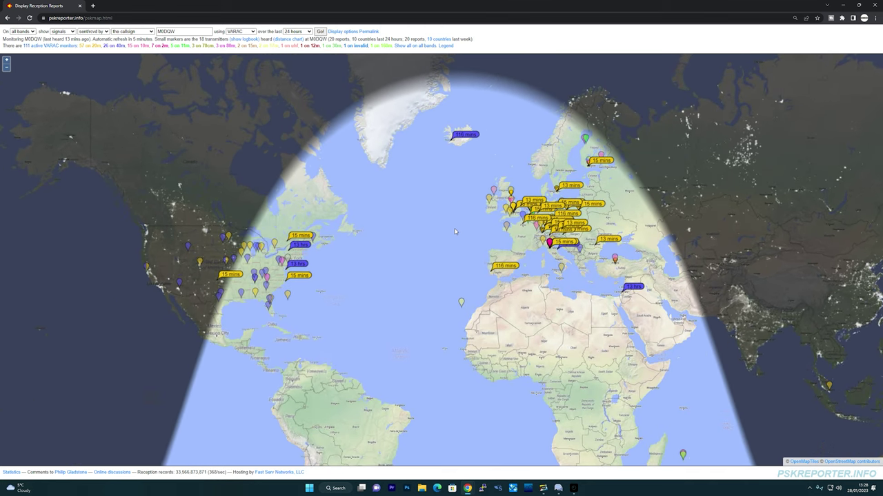
{"action": "left_click_drag", "start_coordinate": [456, 231], "coordinate": [448, 197]}
{"action": "scroll", "coordinate": [447, 198], "scroll_direction": "up", "scroll_amount": 1}
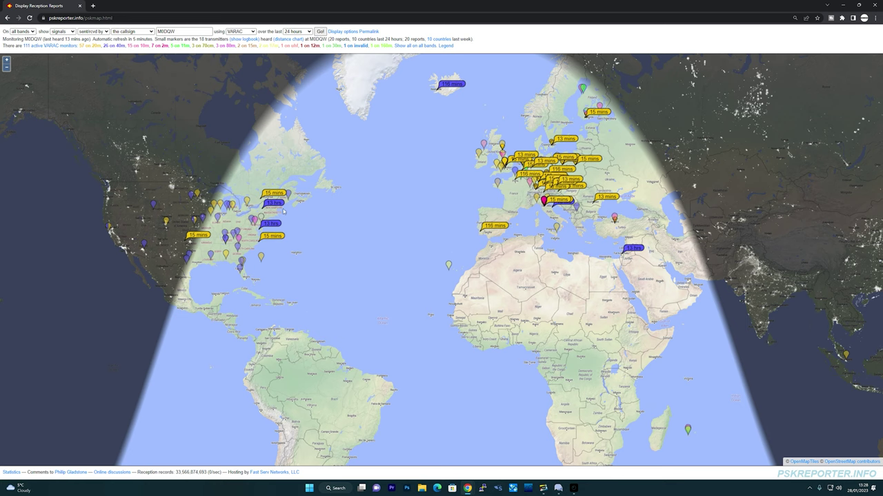
Show the details of the receiving monitor in Emilia-Romagna, Italy, and examine the European reports more closely.
{"action": "left_click", "coordinate": [544, 201]}
{"action": "scroll", "coordinate": [545, 202], "scroll_direction": "up", "scroll_amount": 1}
{"action": "scroll", "coordinate": [547, 198], "scroll_direction": "up", "scroll_amount": 1}
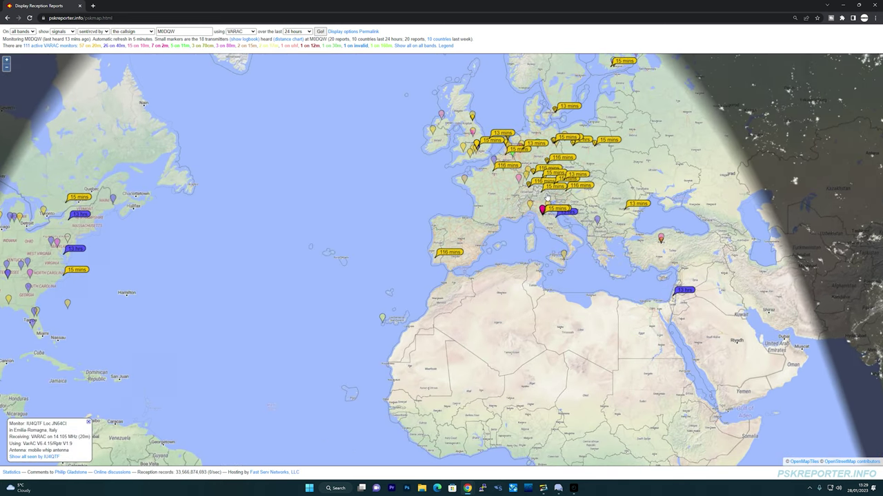
Centre the map closer on Europe and show the reception report for the station in Baden-Württemberg, Germany.
{"action": "left_click", "coordinate": [508, 195]}
{"action": "left_click_drag", "start_coordinate": [508, 195], "coordinate": [485, 312]}
{"action": "scroll", "coordinate": [510, 331], "scroll_direction": "up", "scroll_amount": 3}
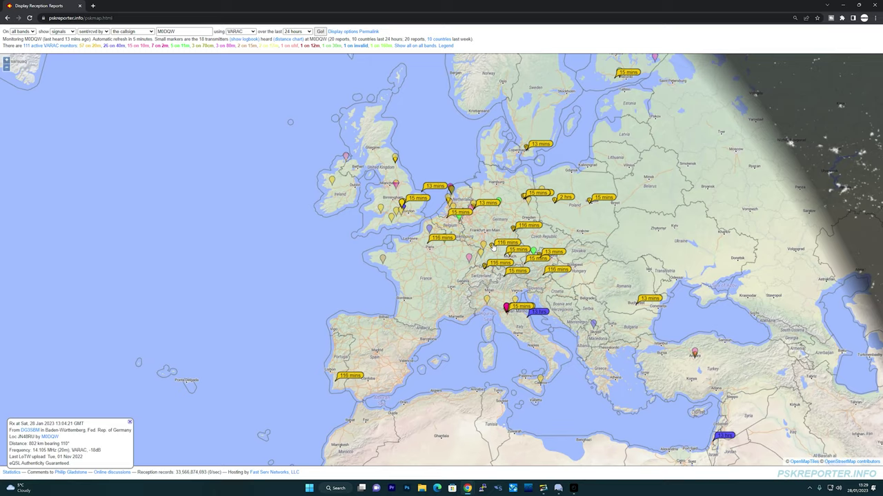
{"action": "left_click", "coordinate": [493, 247]}
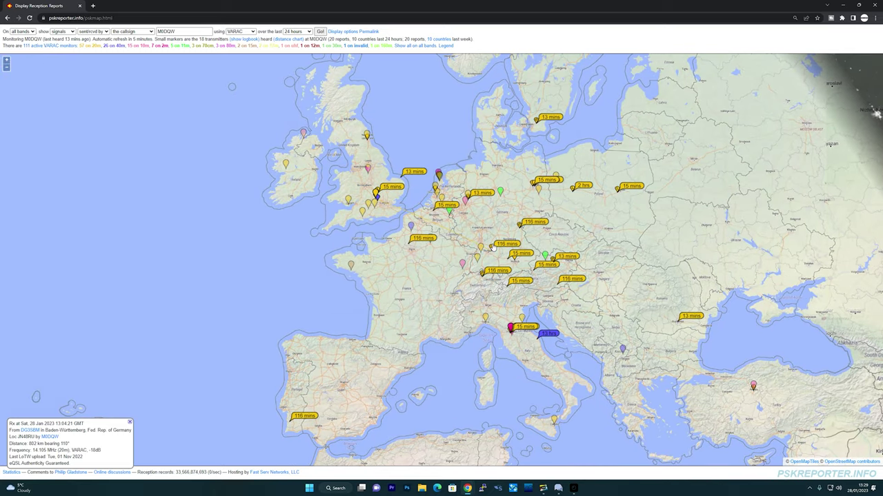
Examine the spread of reports across Europe and show the details of the 20m report from the nearby receiver in England.
{"action": "scroll", "coordinate": [493, 248], "scroll_direction": "down", "scroll_amount": 1}
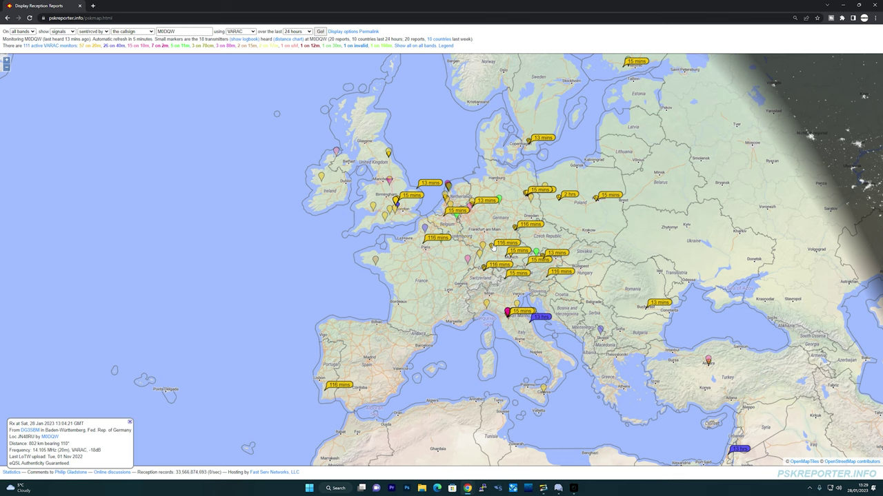
{"action": "scroll", "coordinate": [493, 247], "scroll_direction": "down", "scroll_amount": 1}
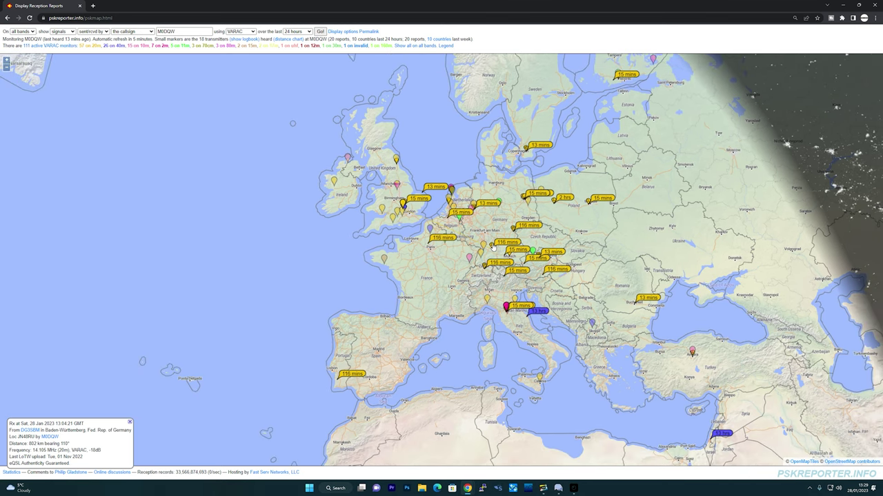
{"action": "scroll", "coordinate": [493, 247], "scroll_direction": "up", "scroll_amount": 1}
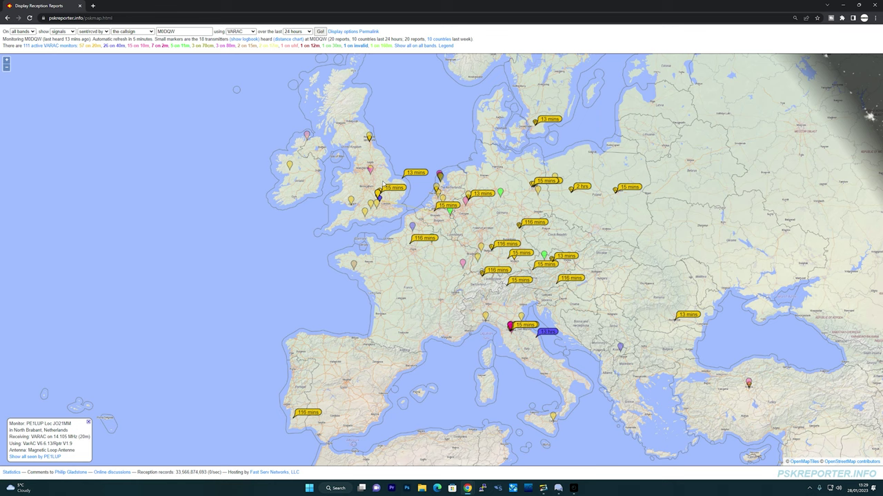
{"action": "mouse_move", "coordinate": [395, 191]}
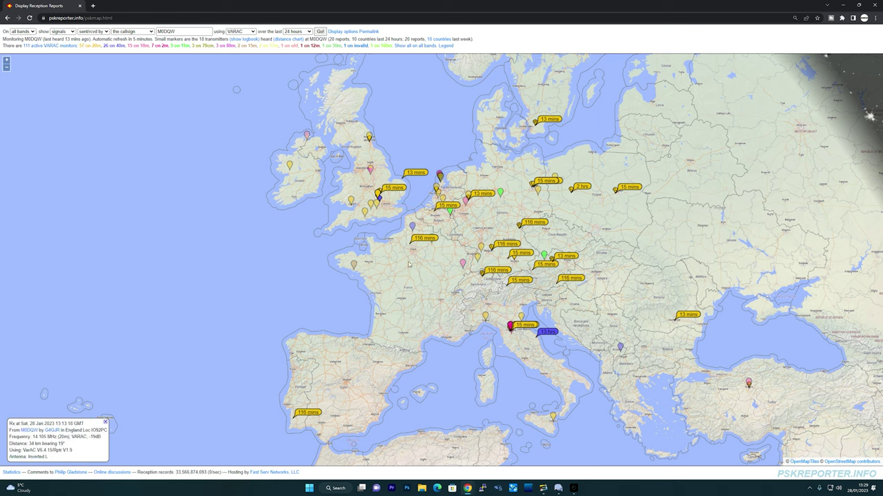